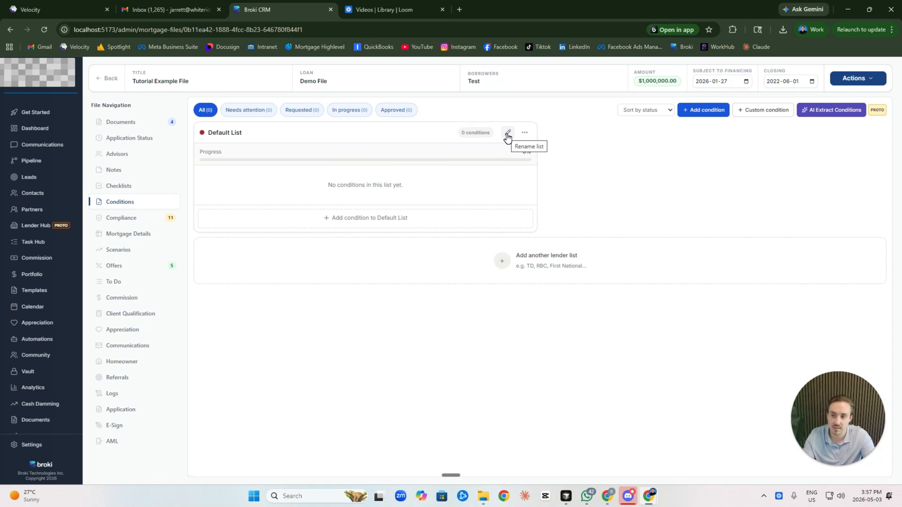
Step: Rename the Default List to "Scotiabank Conditions List"
left_click(507, 133)
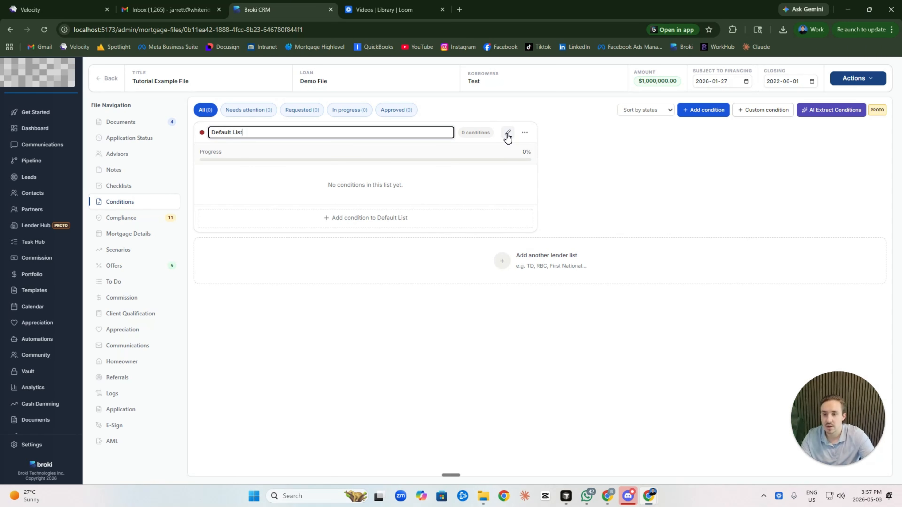
key("ctrl+shift+Left")
key("ctrl+shift+Left")
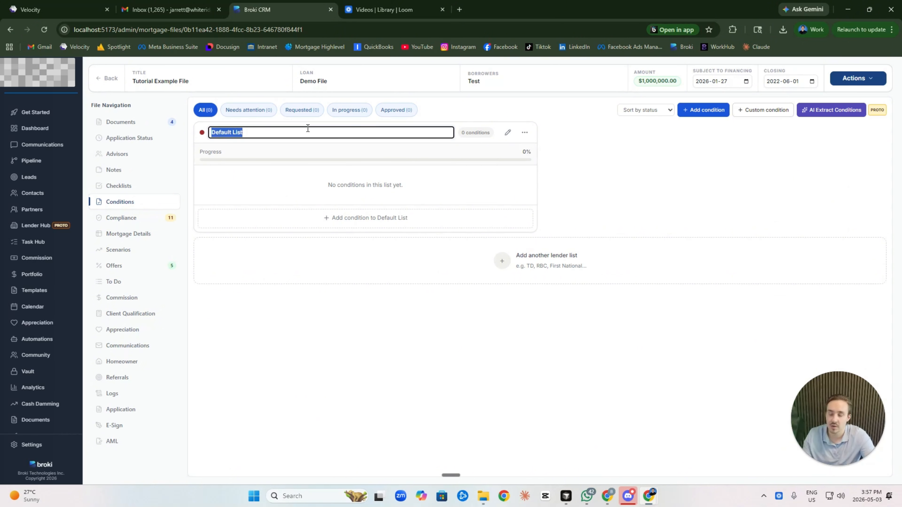
key("BackSpace")
type("Scotiabank")
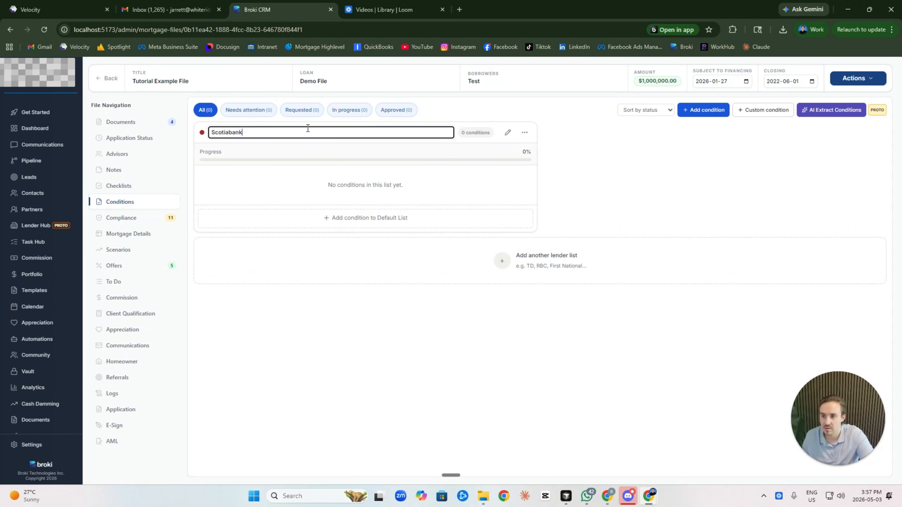
type(" Conditions List")
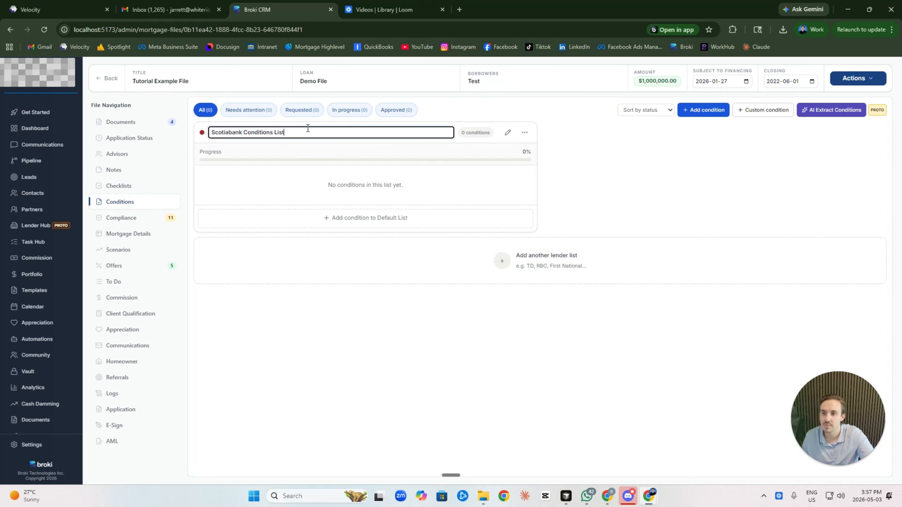
key("Return")
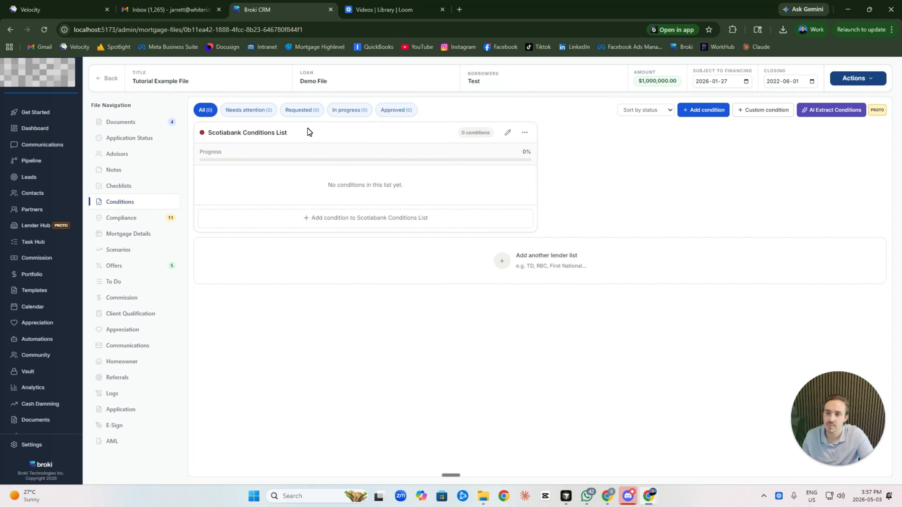
Step: Start adding conditions to the Scotiabank list, selecting the Property tax statement, Signed commitment, Solicitor and Void Cheque templates
left_click(461, 225)
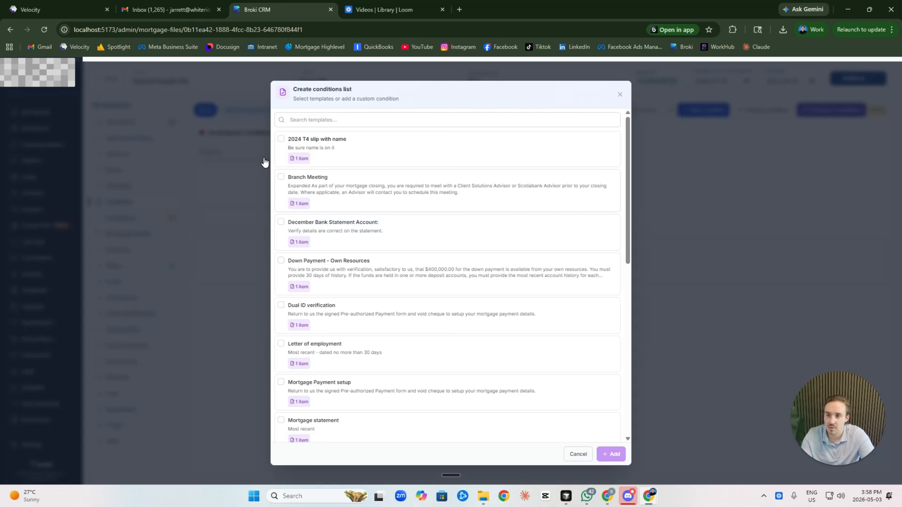
scroll(377, 156, "down", 10)
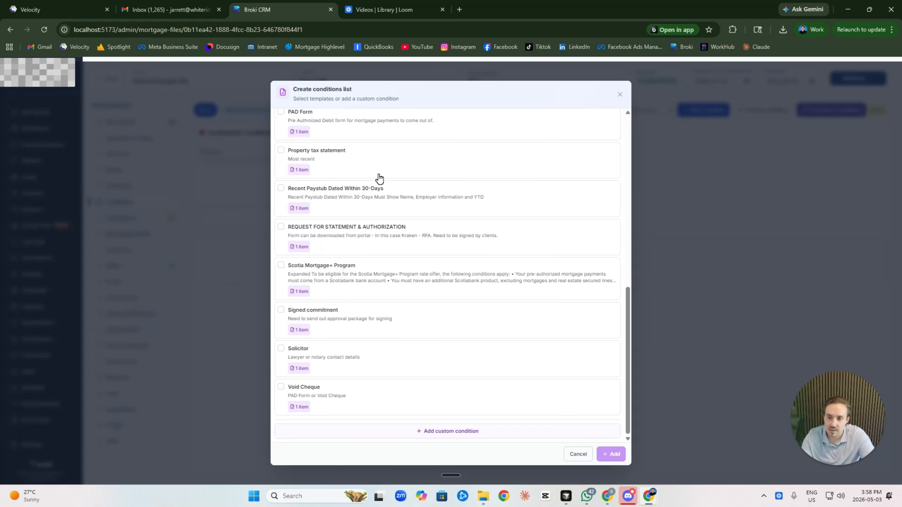
scroll(377, 177, "up", 6)
scroll(380, 177, "up", 3)
scroll(379, 177, "down", 8)
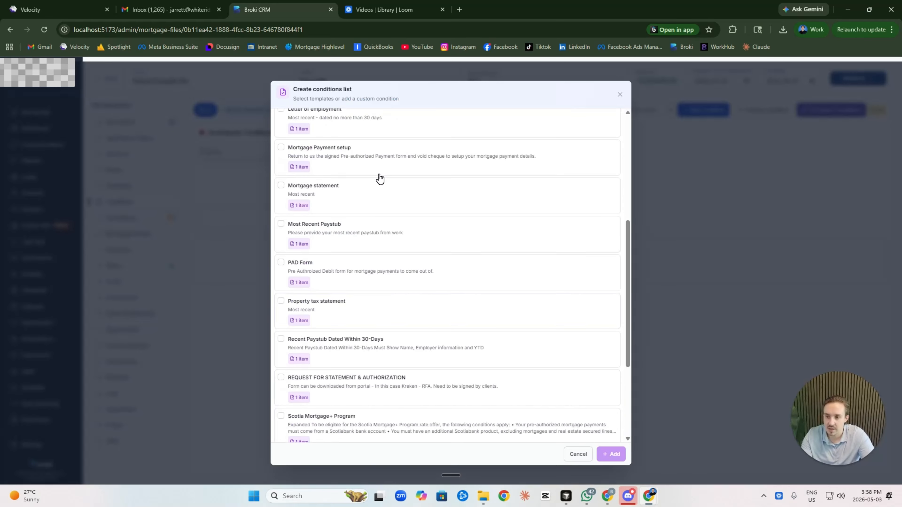
left_click(283, 209)
scroll(469, 258, "down", 2)
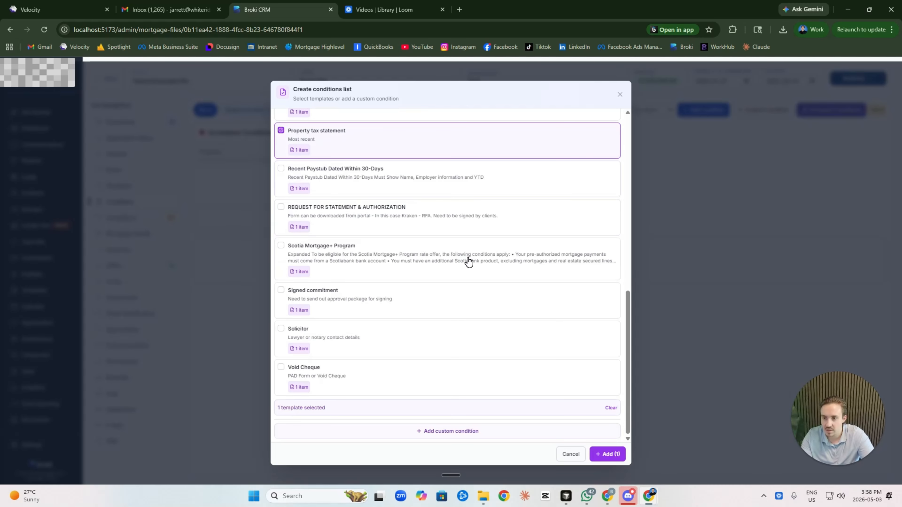
left_click(312, 294)
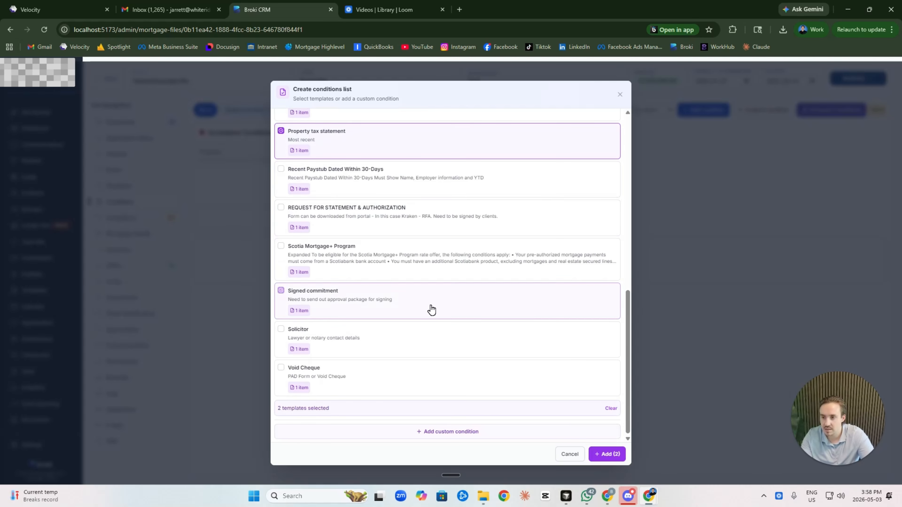
left_click(308, 339)
left_click(377, 387)
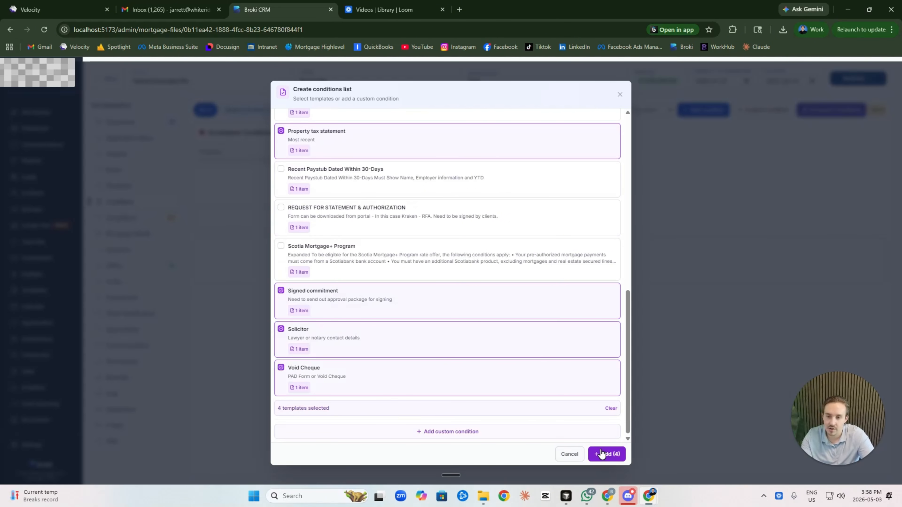
Step: Include a custom condition titled with the account number and "Bank Statement September", save it as a template, and add all the conditions
left_click(549, 431)
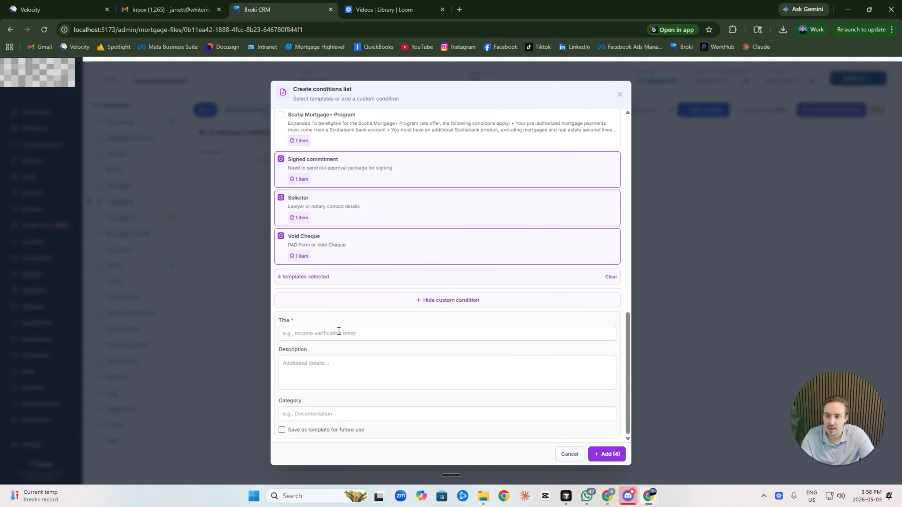
left_click(332, 333)
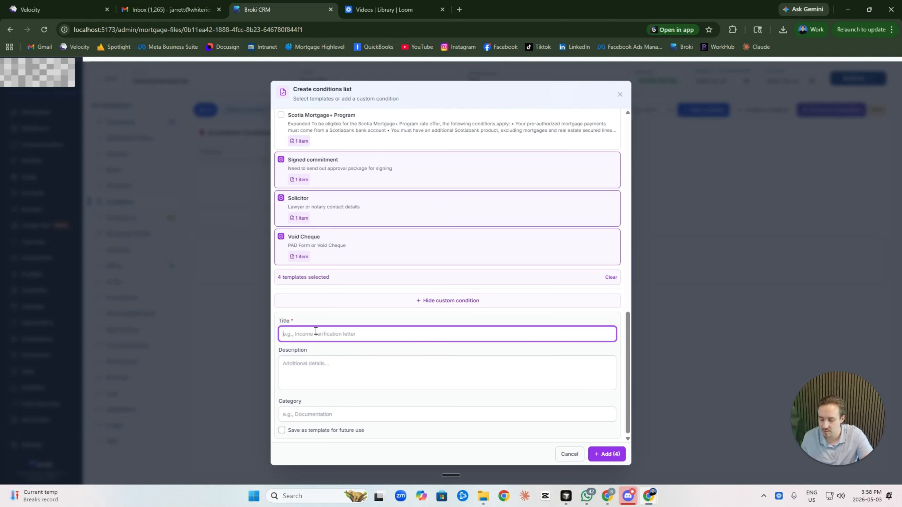
type("#1234")
type(" a")
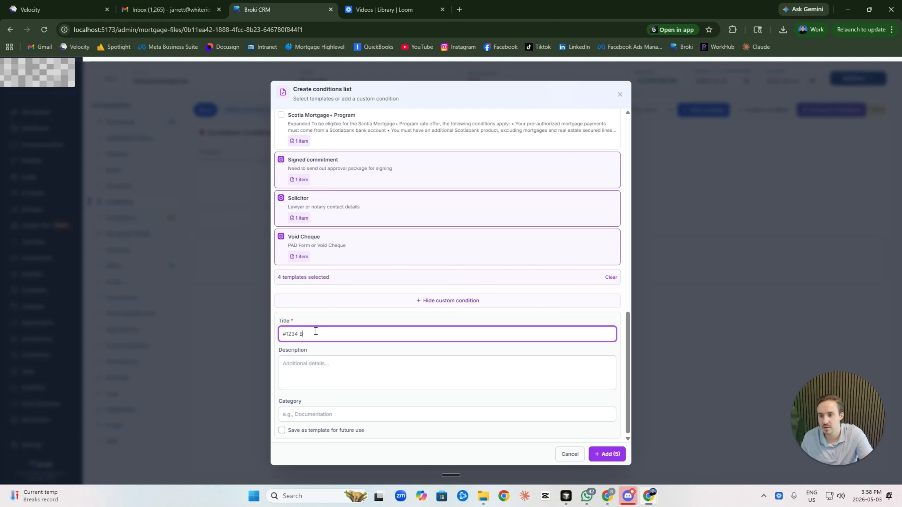
type("ank Statement S")
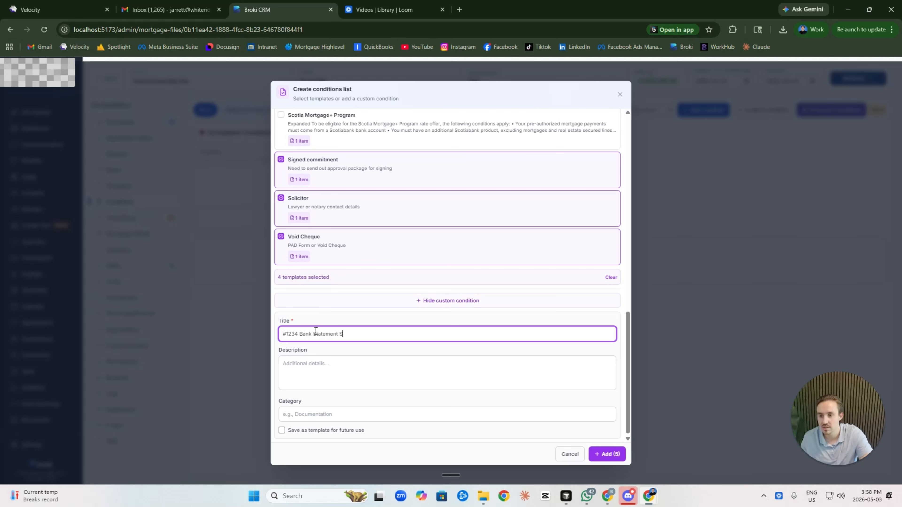
type("epterm")
key("BackSpace")
key("BackSpace")
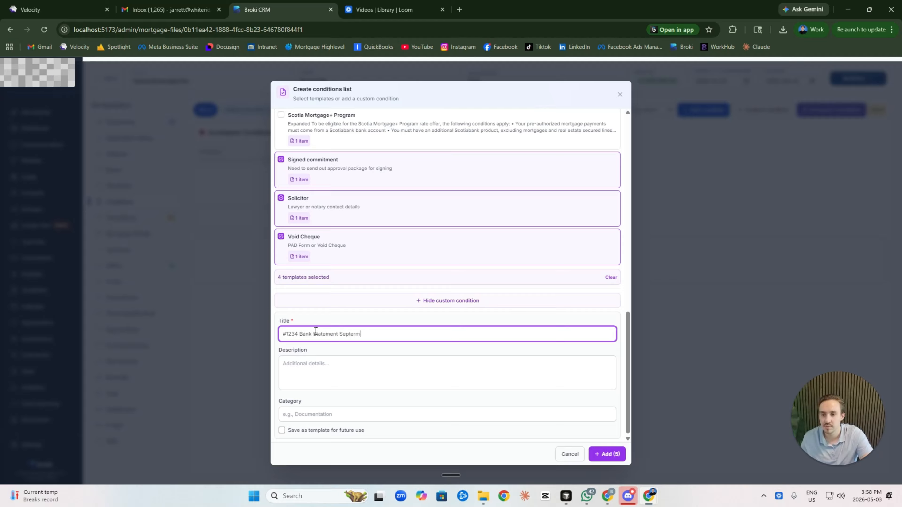
type("mber")
left_click(328, 377)
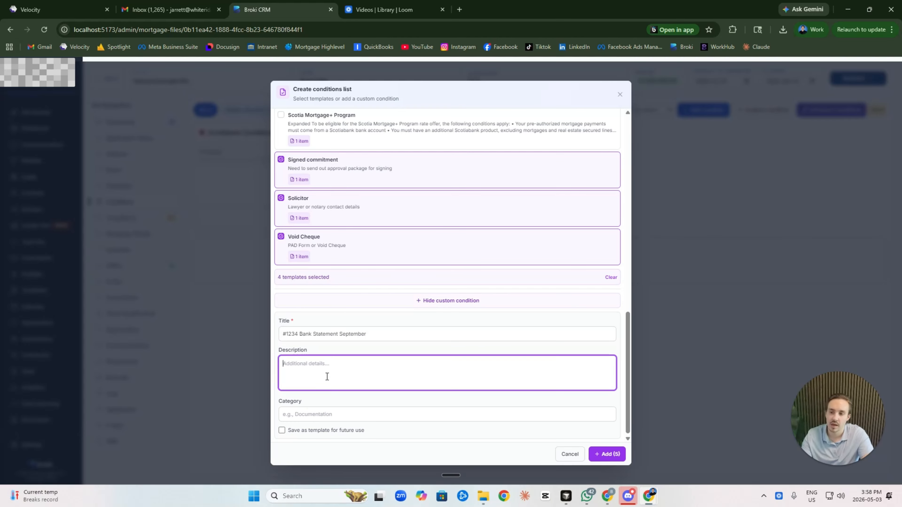
left_click(283, 431)
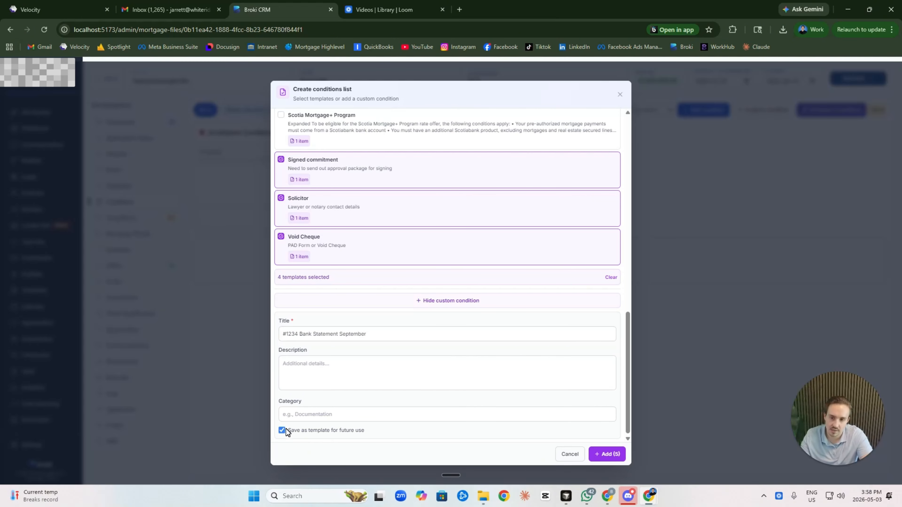
left_click(617, 457)
Step: Examine the status and assignee options of the September bank statement condition without changing them
scroll(536, 342, "down", 2)
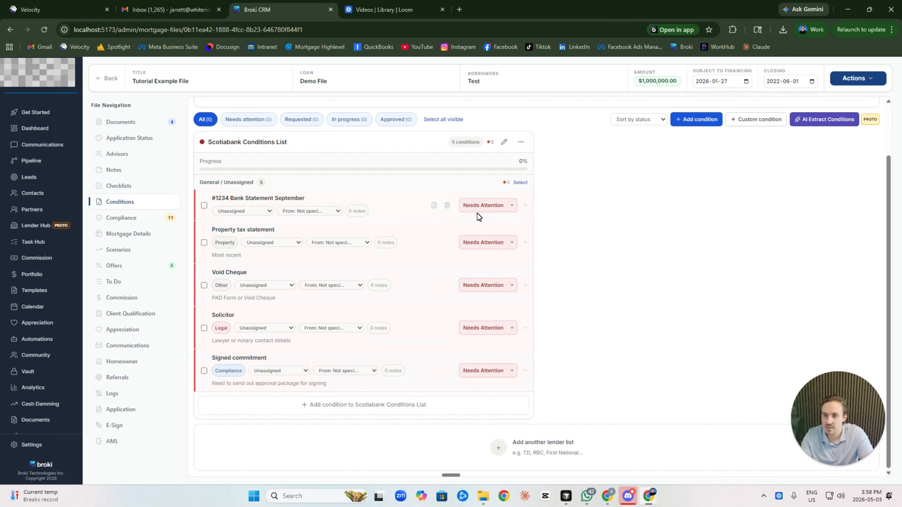
left_click(490, 204)
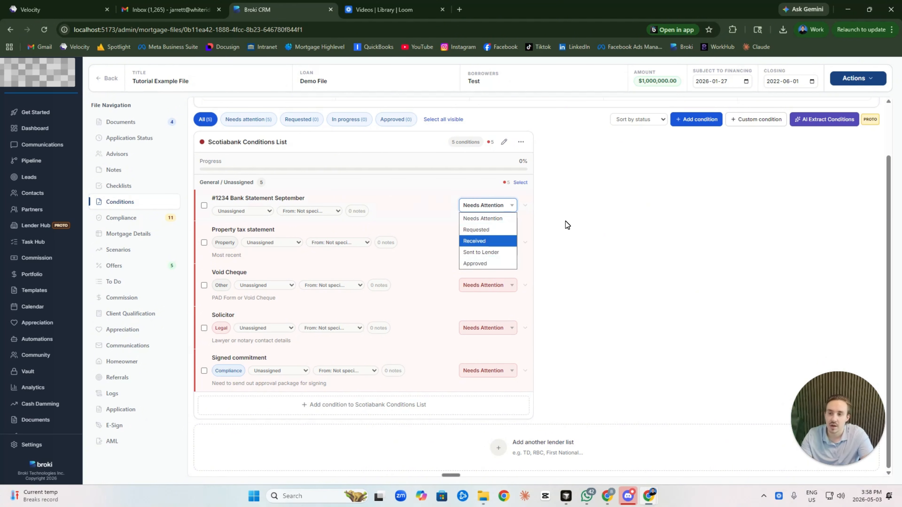
left_click_drag(565, 222, 465, 222)
left_click(236, 212)
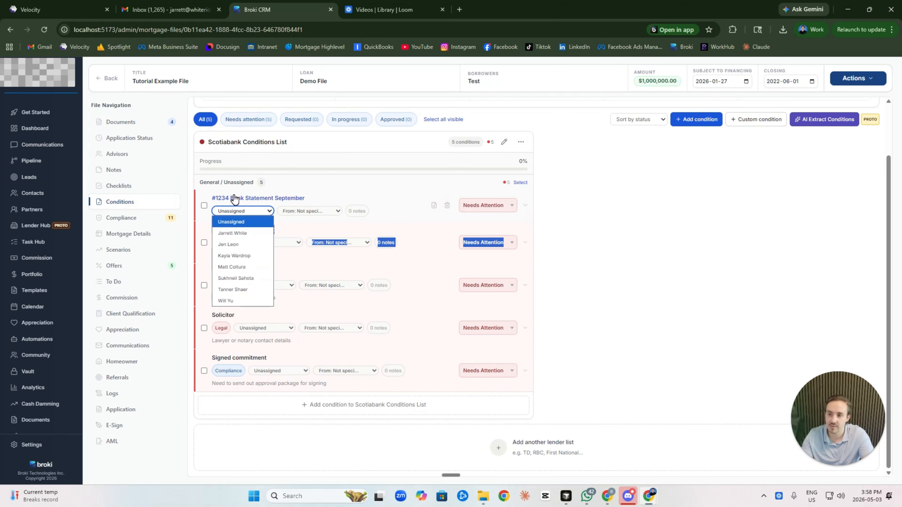
left_click(236, 211)
Step: Set the September bank statement condition to come from Test Client
left_click(311, 212)
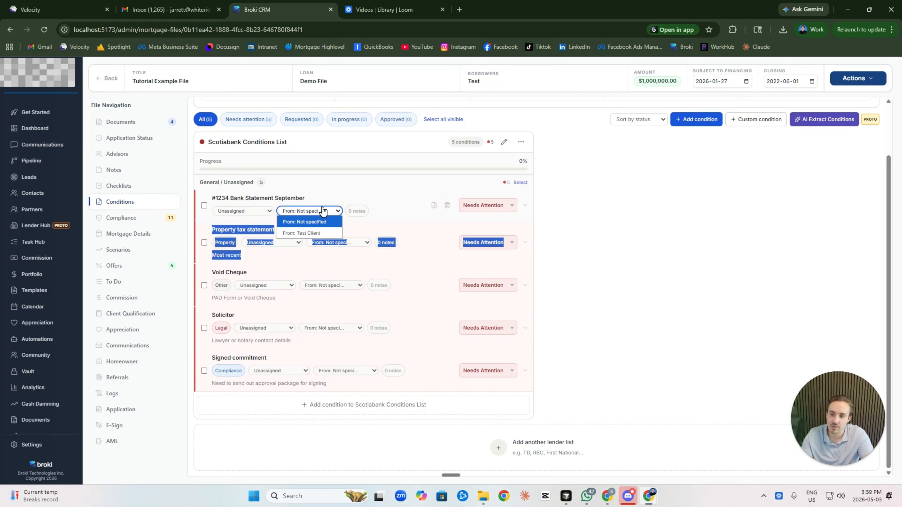
left_click(314, 233)
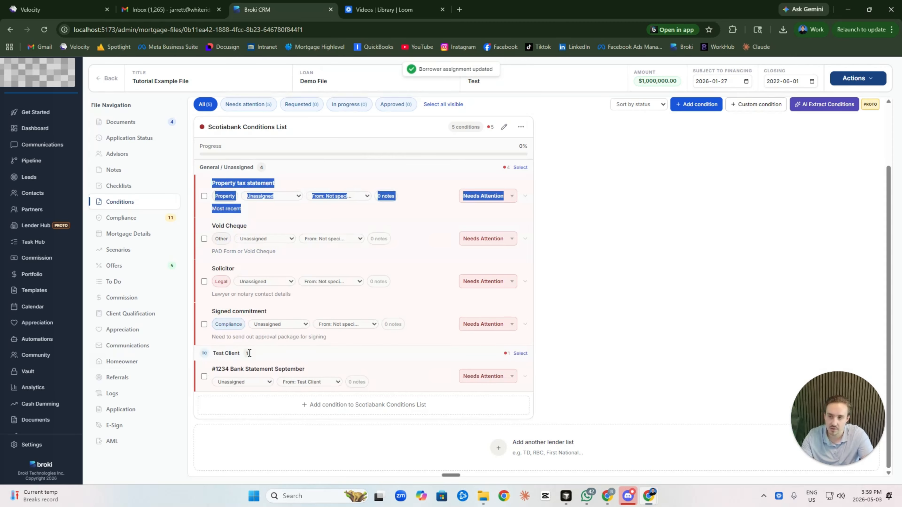
left_click(332, 170)
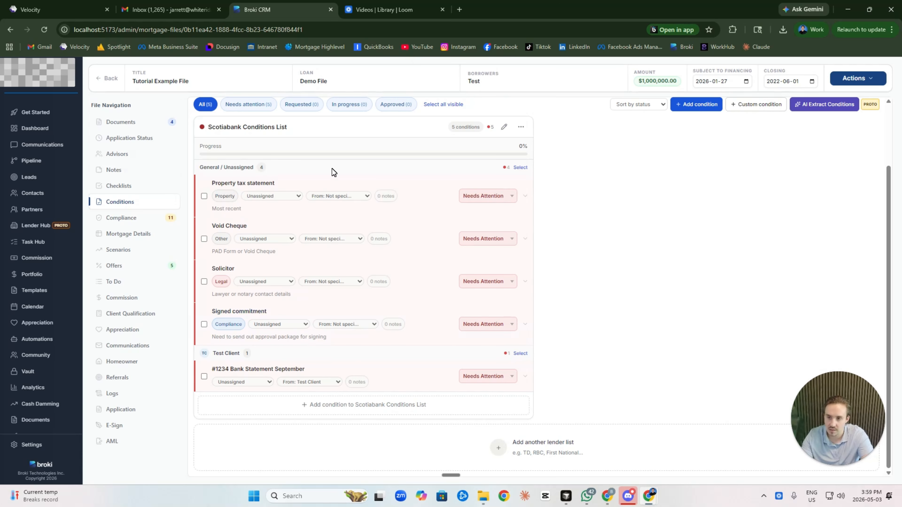
Step: View the notes of the Property tax statement condition and create a document request from that condition
left_click(386, 197)
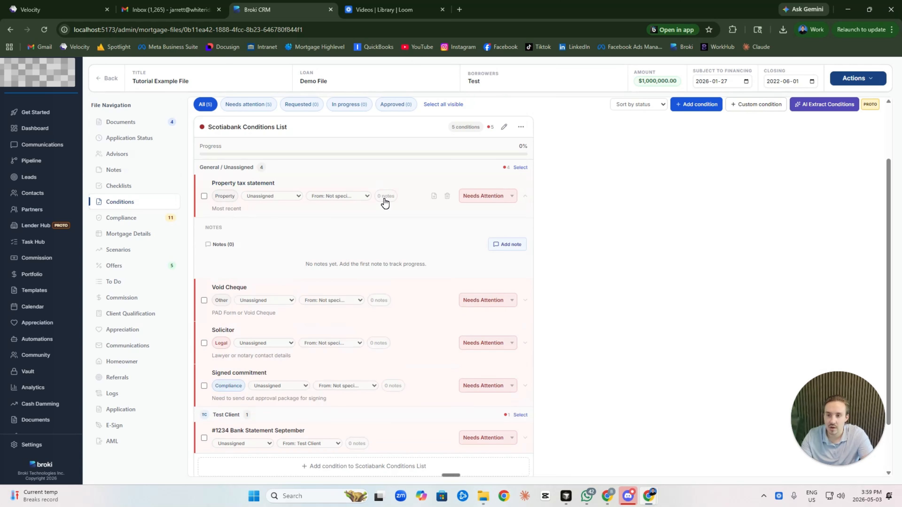
left_click(434, 196)
left_click(520, 296)
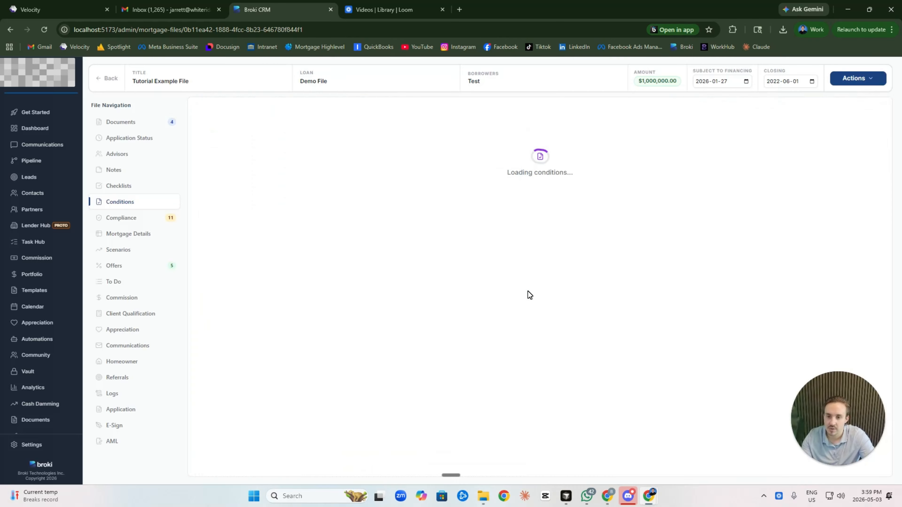
Step: Check the file's documents for the property tax statement request, and review that condition's status options in the conditions list
left_click(103, 125)
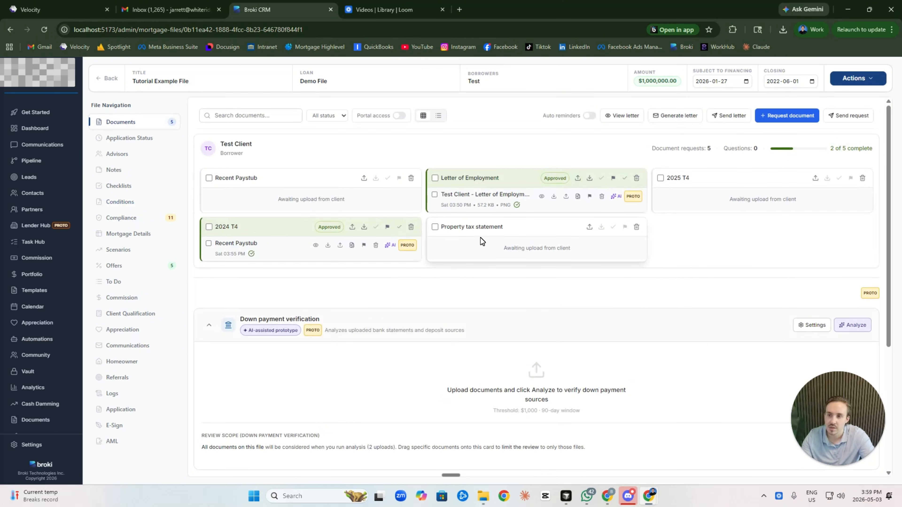
left_click(134, 203)
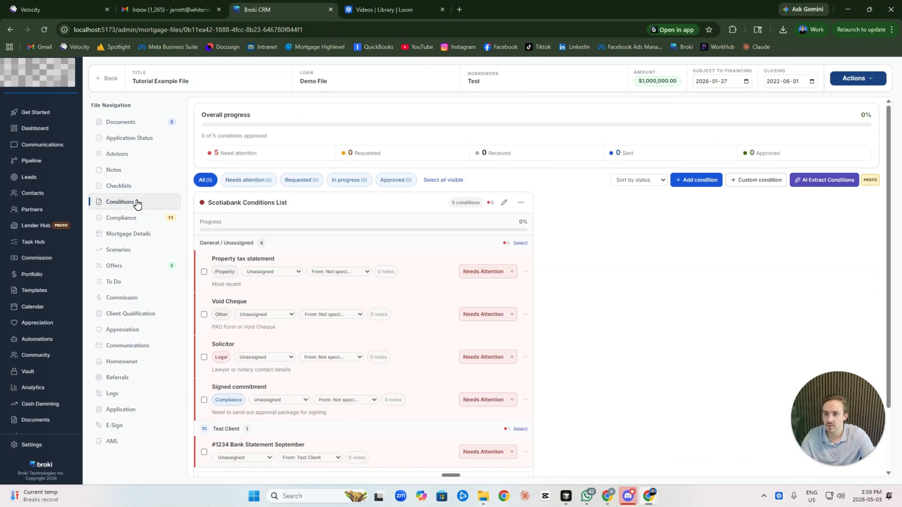
scroll(361, 267, "down", 2)
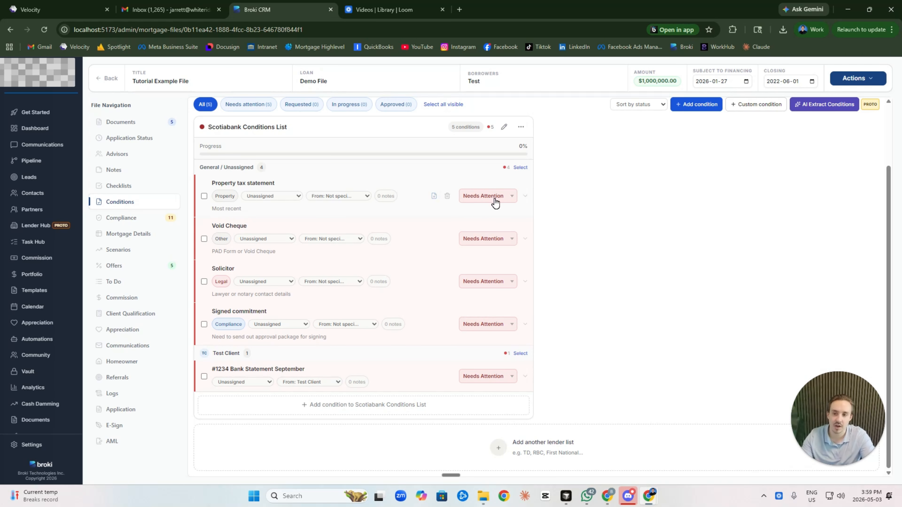
left_click(495, 203)
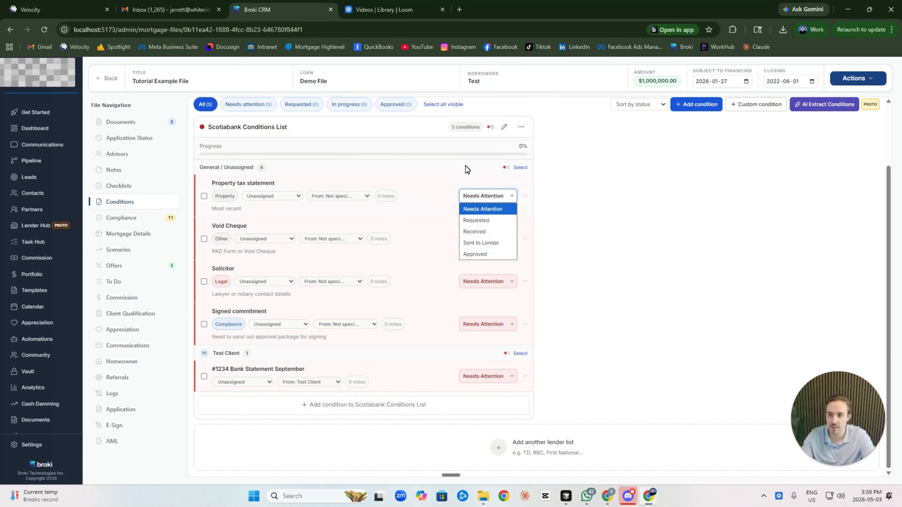
left_click(474, 159)
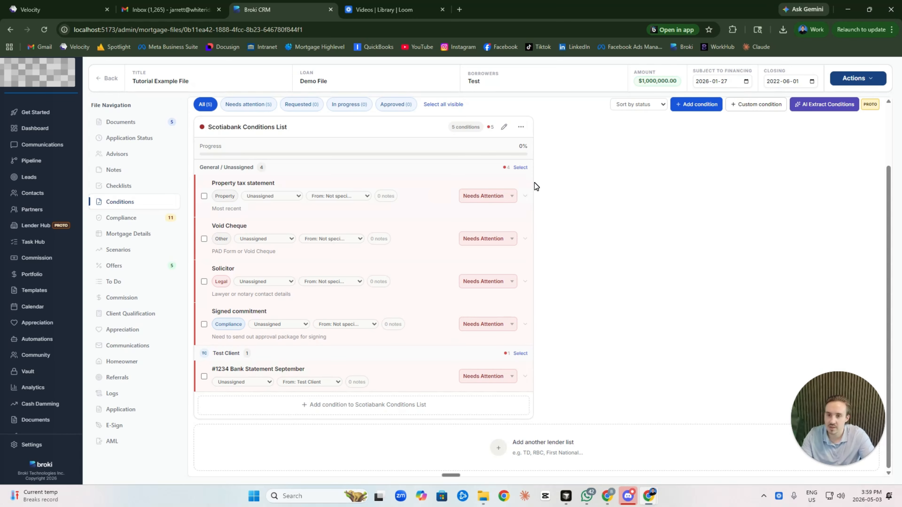
Step: Create a new lender conditions list named BMO Approval with the blue colour label
left_click(508, 443)
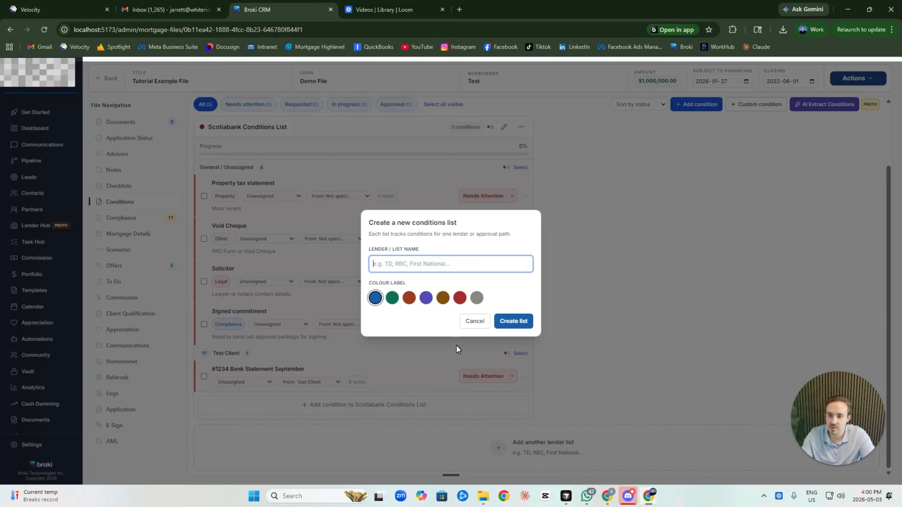
type("BMO ")
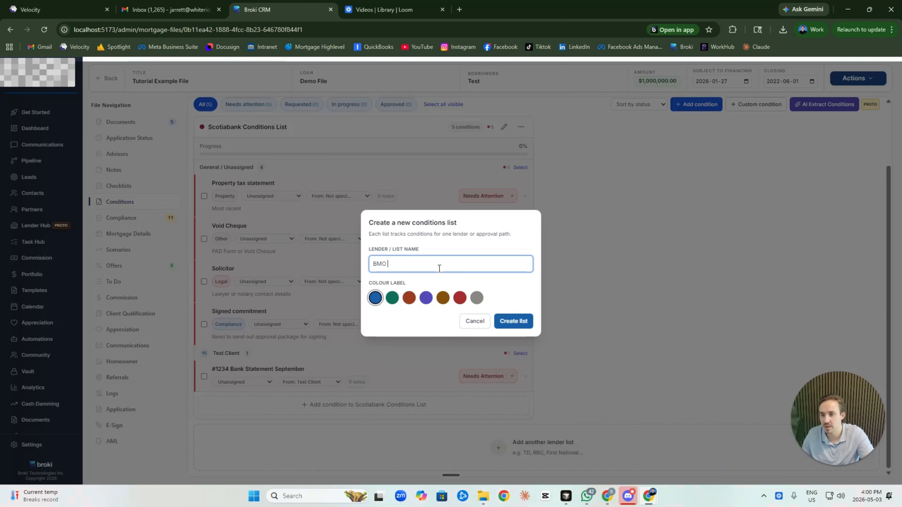
type("APproval")
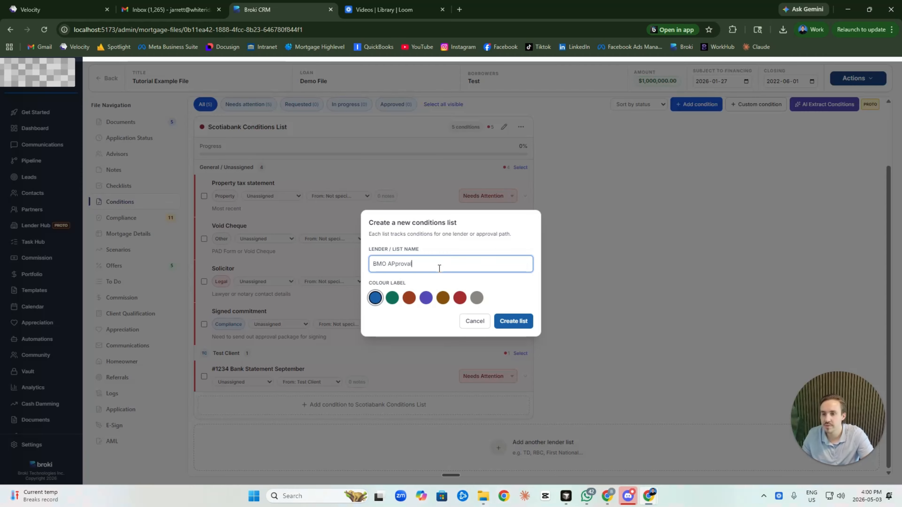
key("BackSpace")
key("BackSpace")
key("BackSpace")
key("BackSpace")
key("BackSpace")
type("ppro")
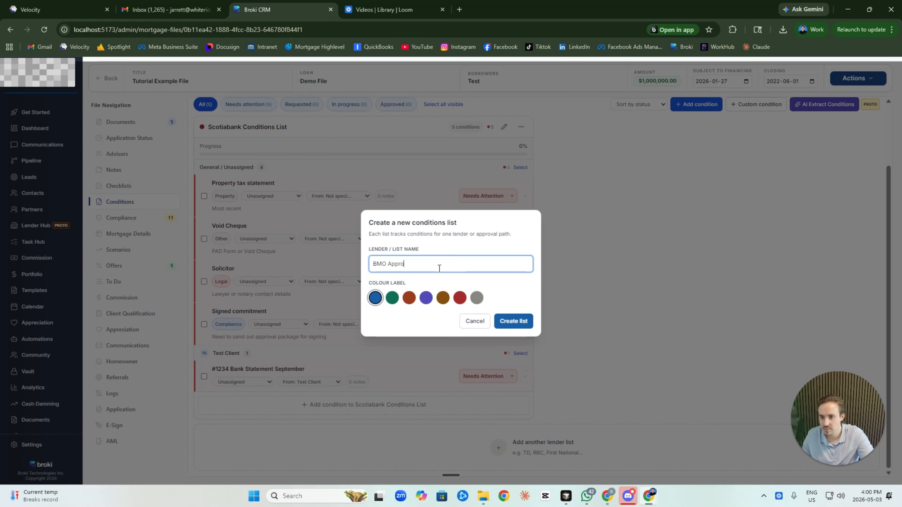
left_click(377, 301)
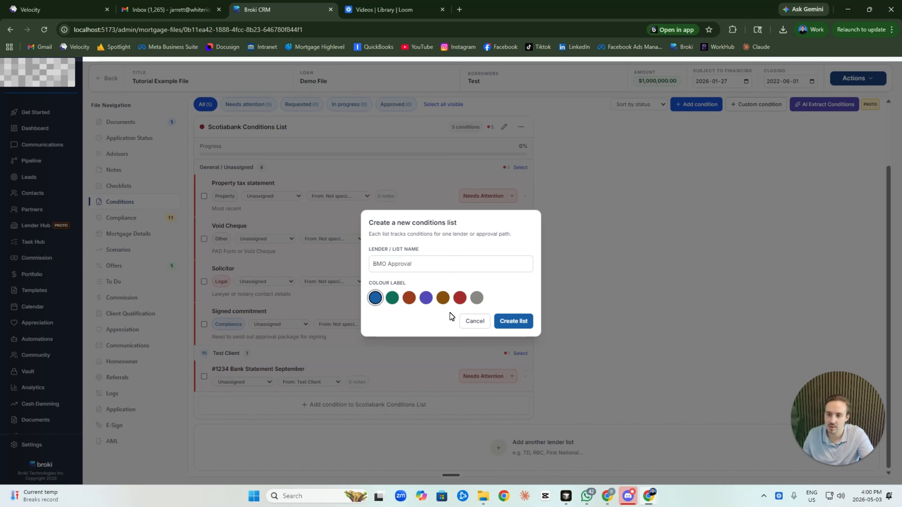
left_click(532, 322)
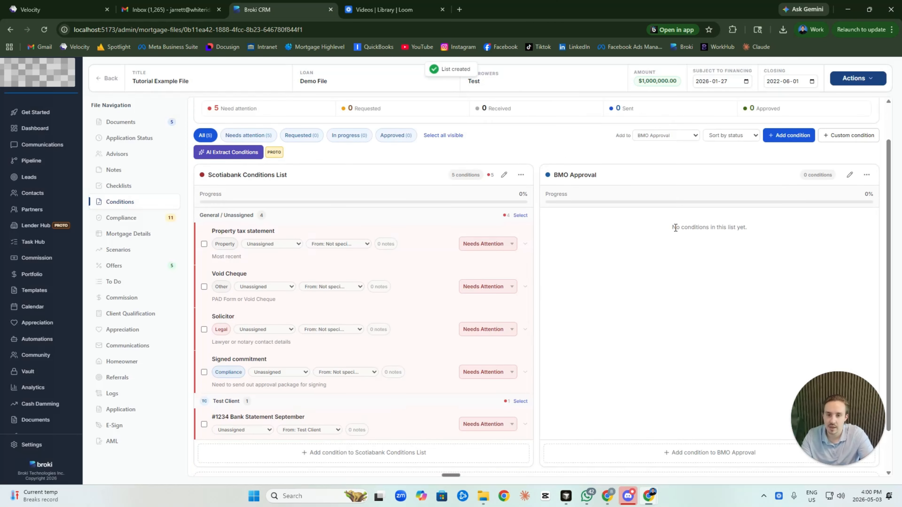
Step: Add the December Bank Statement Account, Down Payment - Own Resources, Dual ID verification and Mortgage Payment setup templates to the BMO Approval list
left_click(736, 411)
left_click(373, 258)
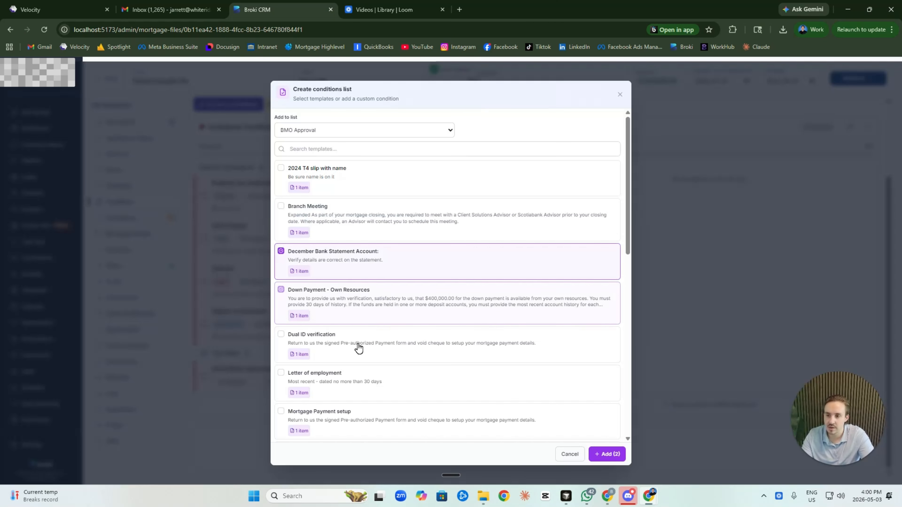
left_click(362, 306)
left_click(355, 343)
left_click(354, 432)
left_click(606, 454)
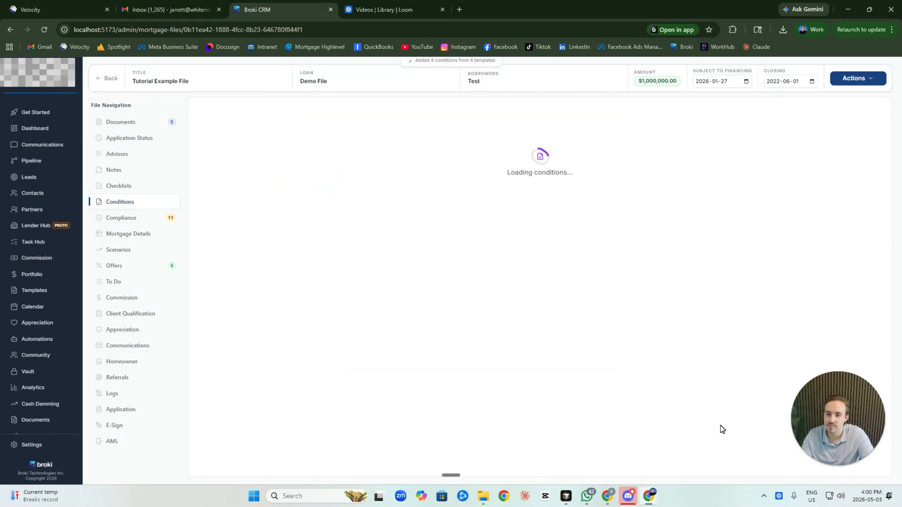
Step: In the BMO Approval list, set Dual ID verification to Received and Mortgage Payment setup to Sent to Lender
scroll(680, 279, "down", 2)
left_click(831, 189)
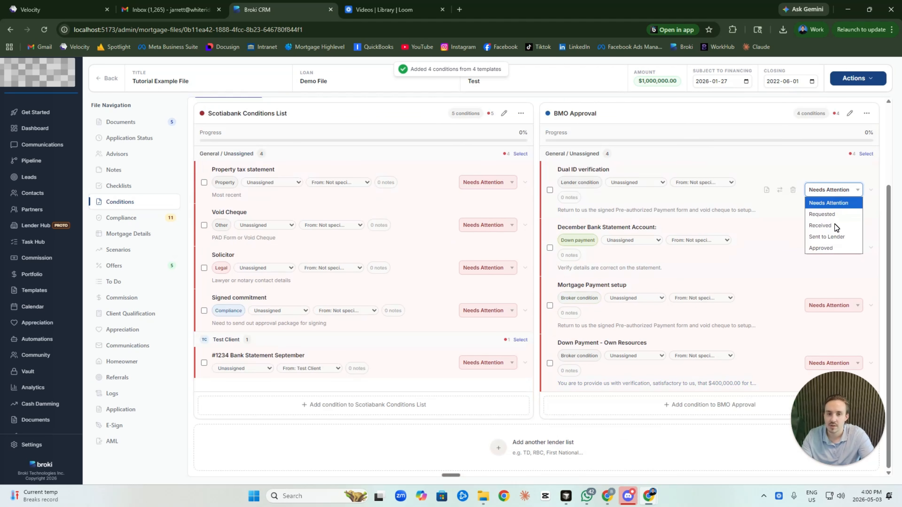
left_click(830, 224)
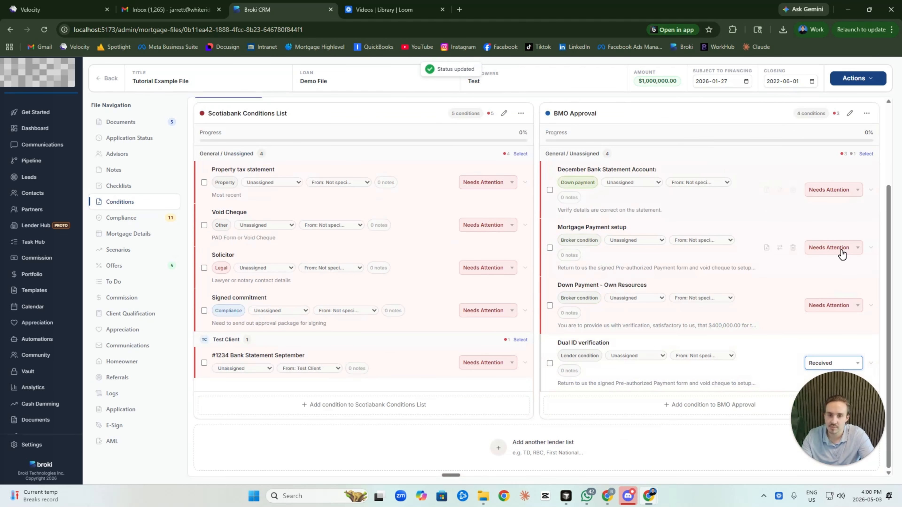
left_click(836, 248)
left_click(835, 295)
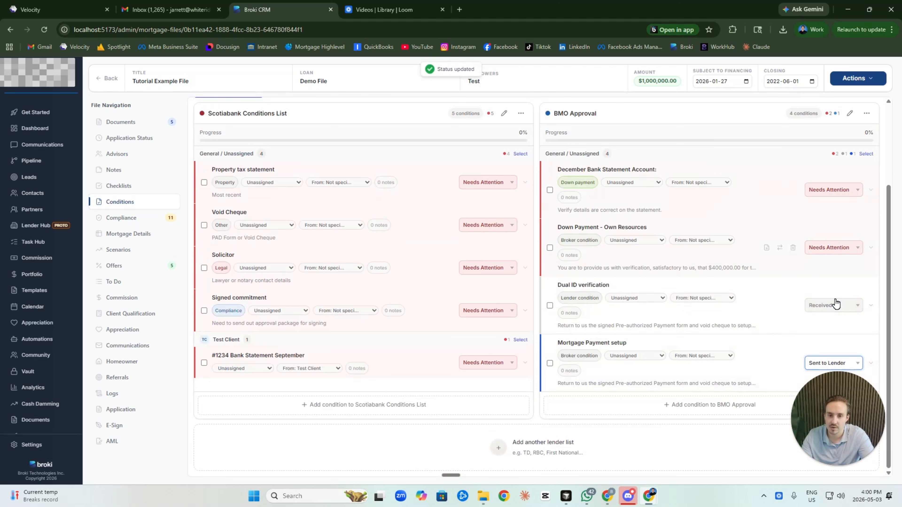
Step: In the BMO Approval list, set Down Payment - Own Resources to Requested and the December Bank Statement Account condition to Approved
left_click(835, 247)
left_click(835, 272)
left_click(833, 190)
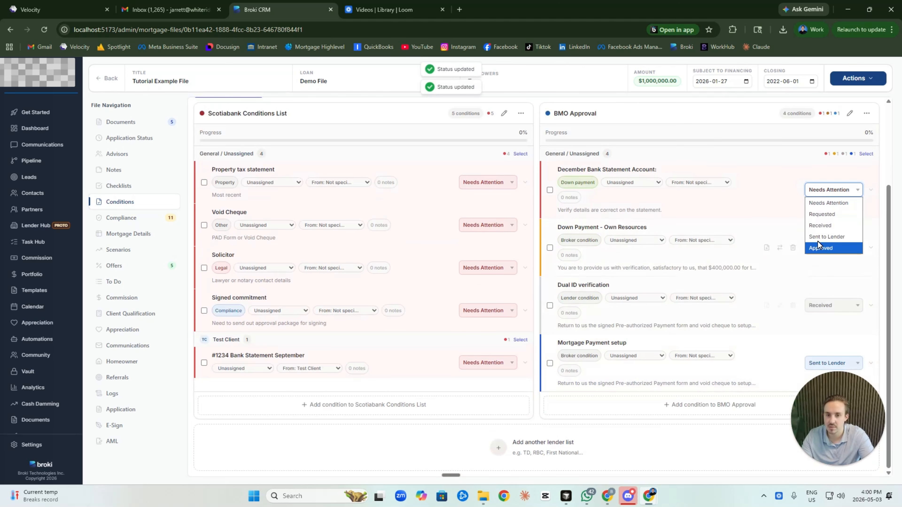
left_click(823, 248)
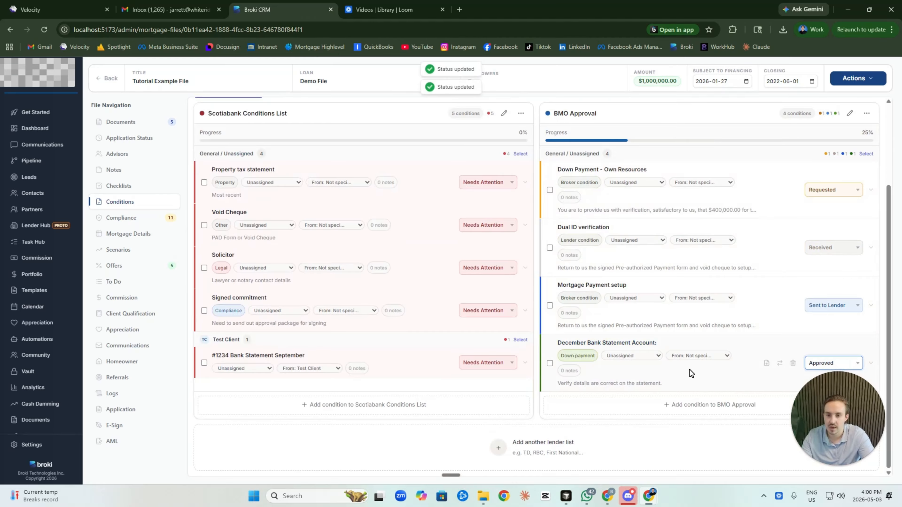
Step: Set the September bank statement condition in the Scotiabank list to Approved and check the file's overall conditions progress
left_click(477, 363)
left_click(484, 418)
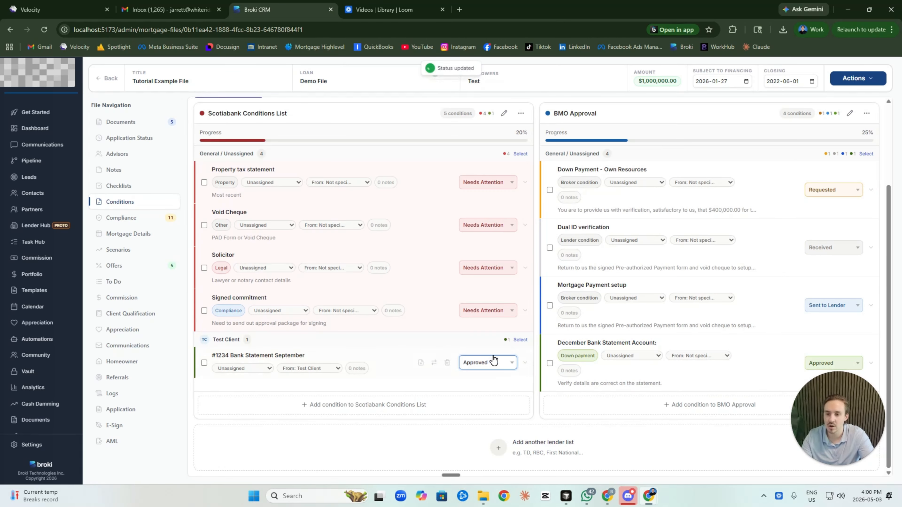
scroll(694, 272, "up", 2)
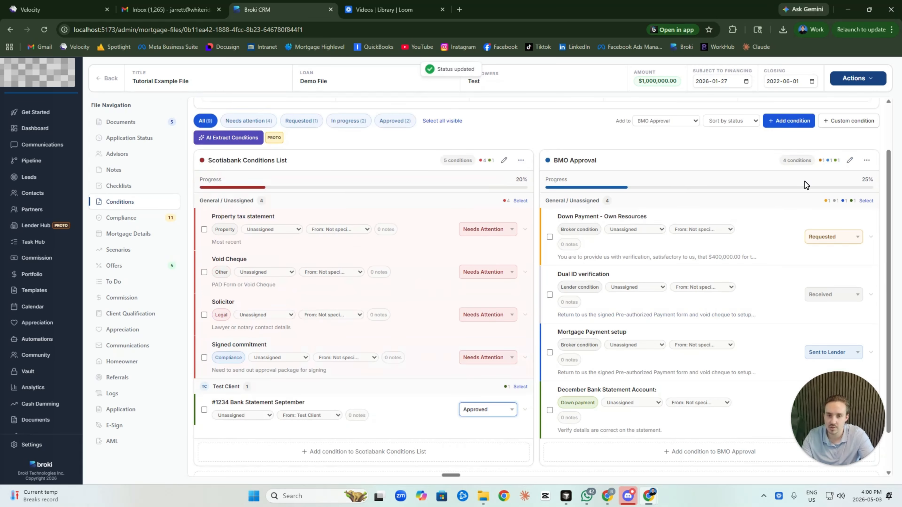
scroll(805, 183, "up", 2)
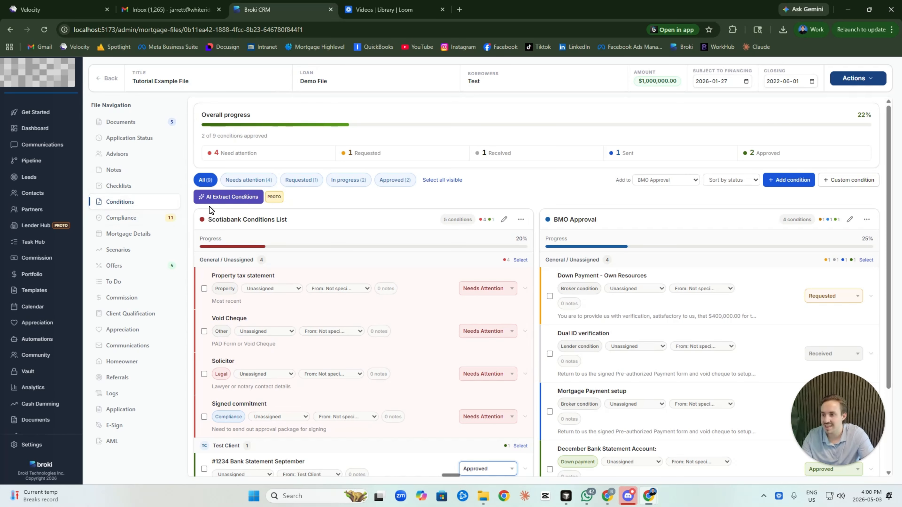
Step: Open the Task Hub and view only the outstanding conditions across all files
left_click(36, 242)
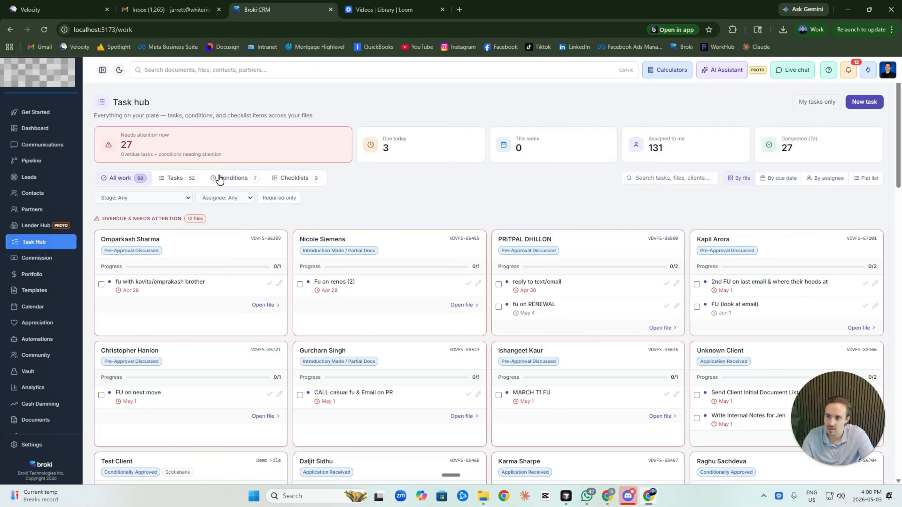
left_click(220, 179)
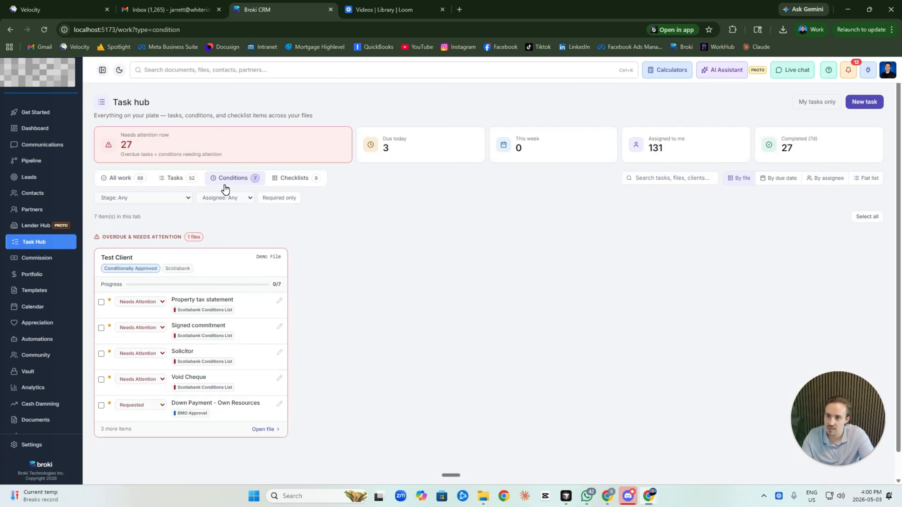
scroll(174, 289, "down", 1)
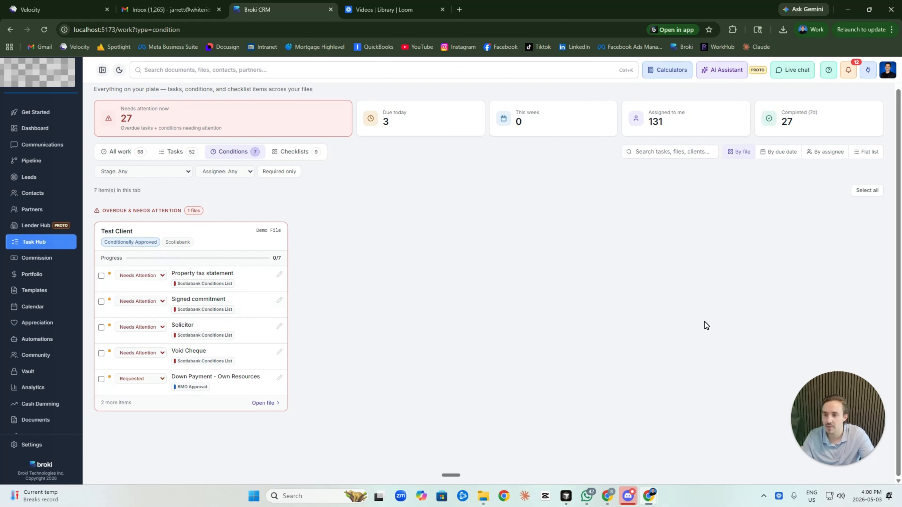
Step: Open Tutorial Example File from the pipeline and review its two lender conditions lists
left_click(58, 164)
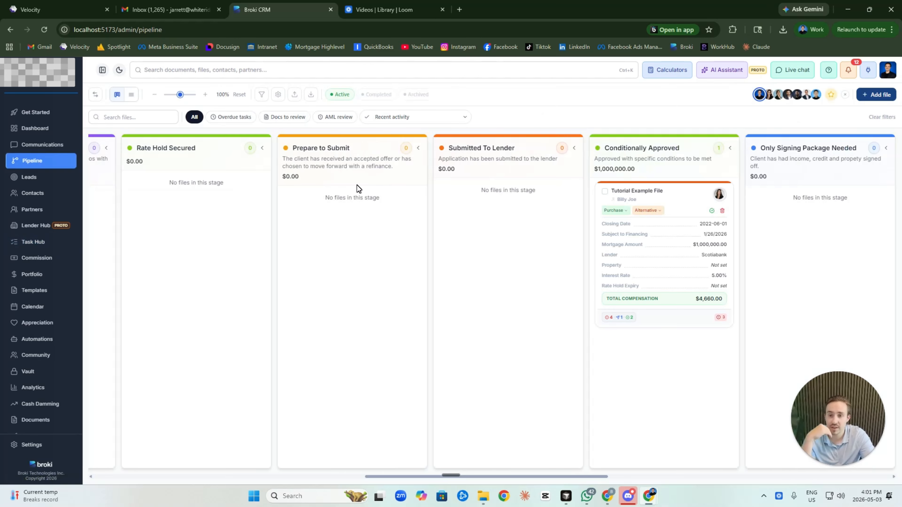
left_click(655, 200)
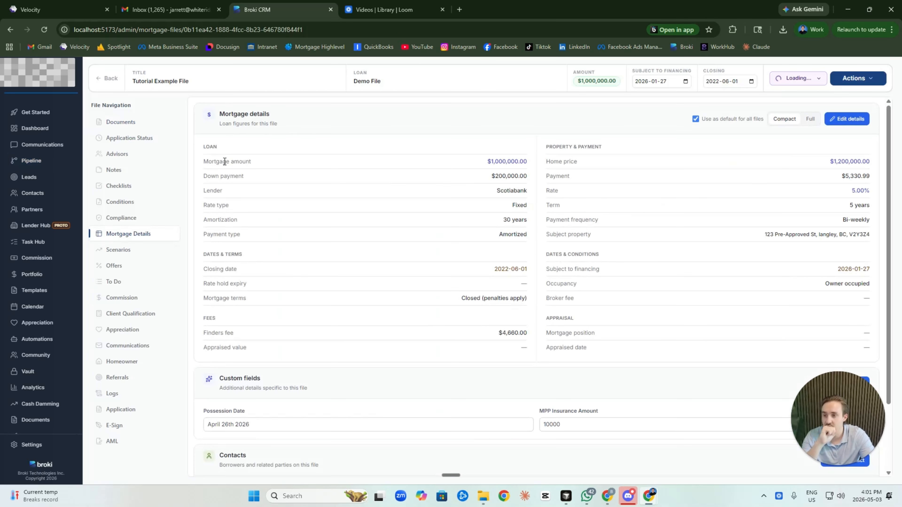
left_click(158, 203)
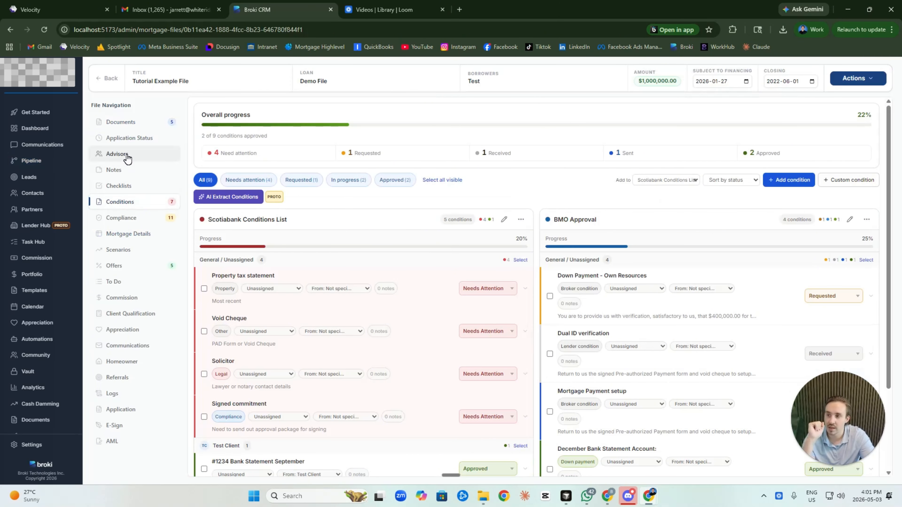
scroll(655, 290, "down", 3)
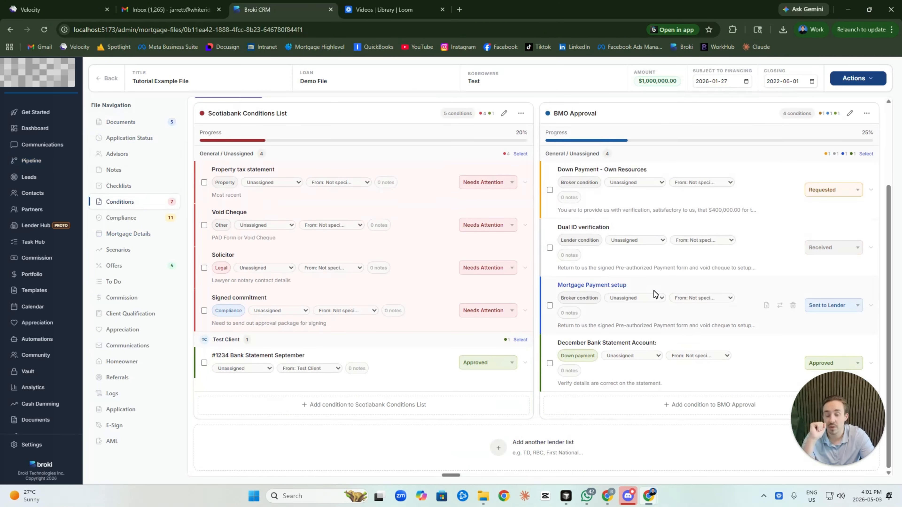
scroll(654, 295, "up", 3)
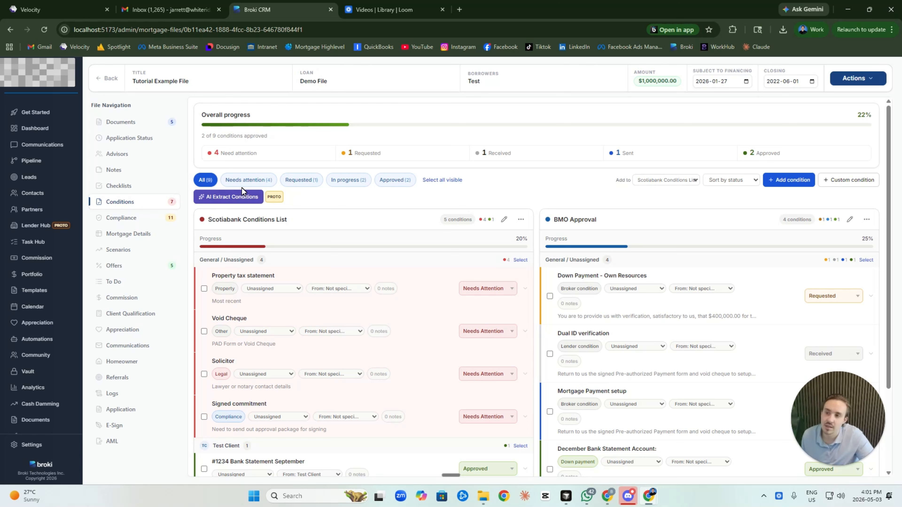
Step: Start an AI conditions extraction, create a red list named Demo List for it, and continue with that list as import target
left_click(243, 195)
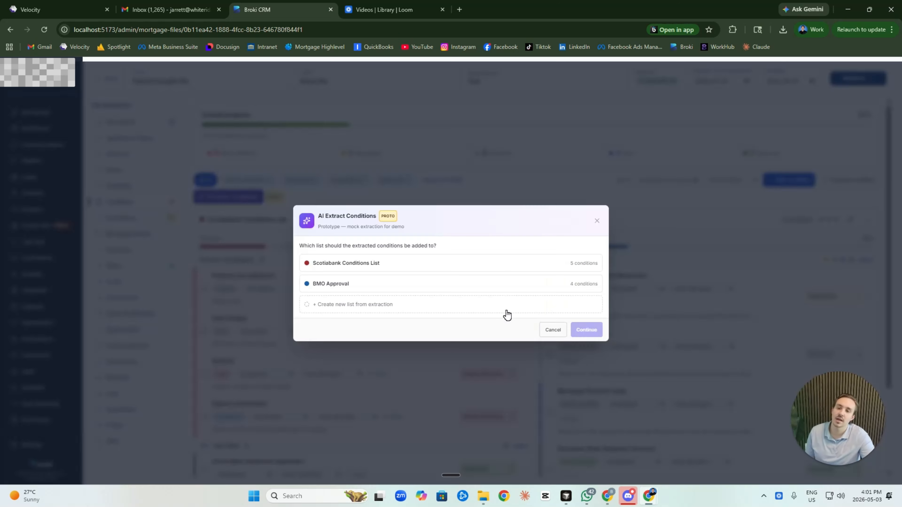
left_click(522, 310)
left_click(530, 281)
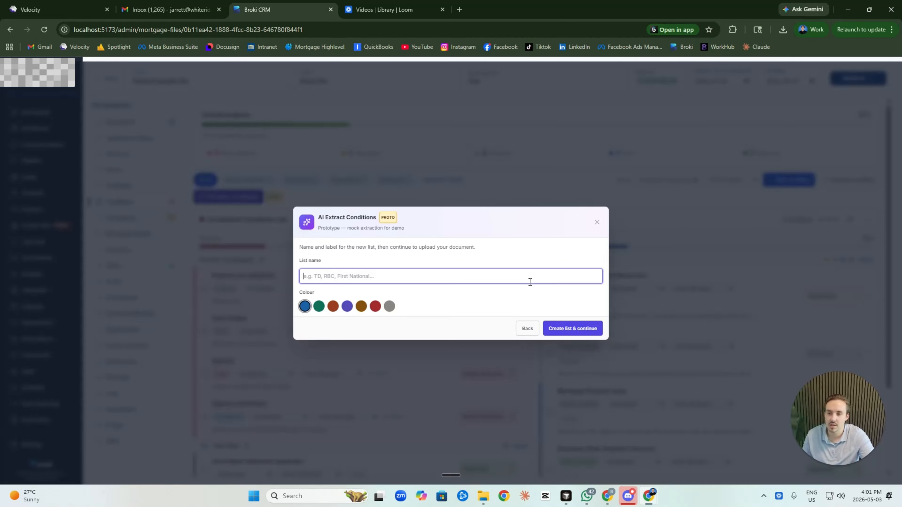
type("Demo Lis")
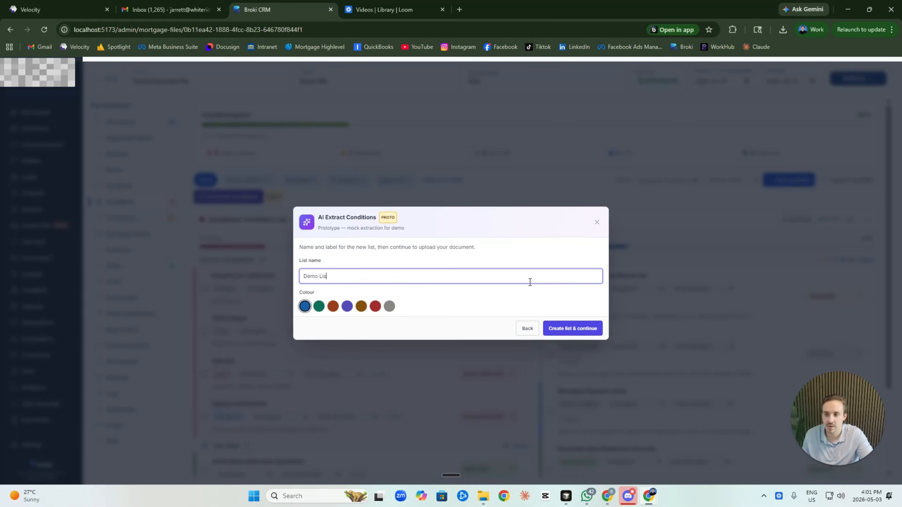
type("t")
left_click(375, 307)
left_click(584, 333)
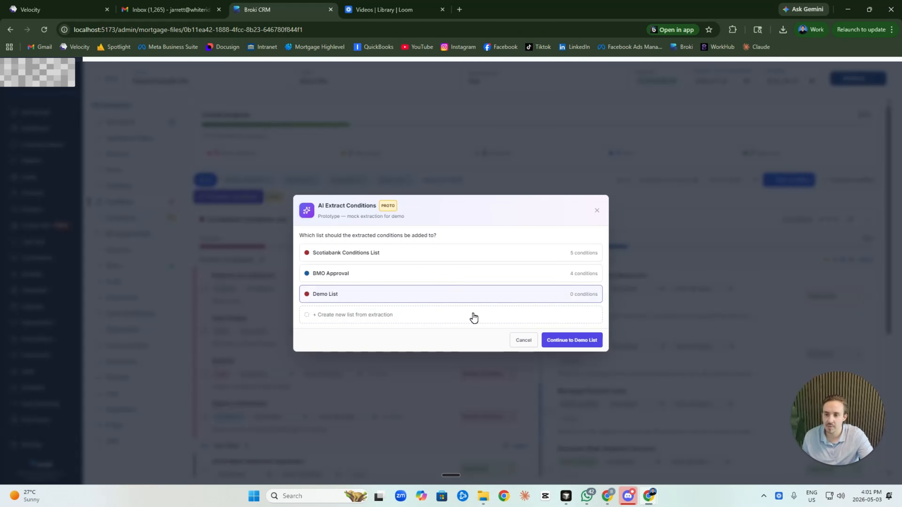
left_click(571, 340)
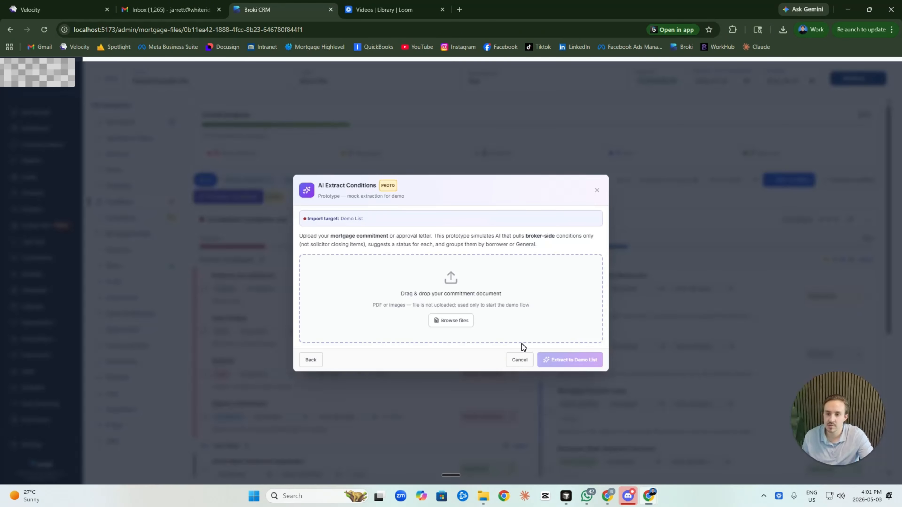
Step: Provide Start Your Journey Today (3).png as the commitment document and extract its conditions for Demo List
left_click(451, 321)
double_click(135, 89)
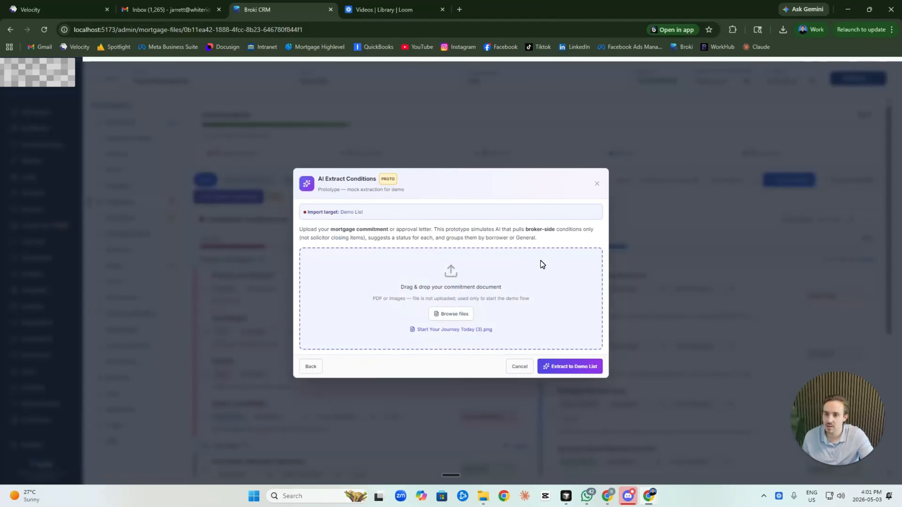
left_click(575, 368)
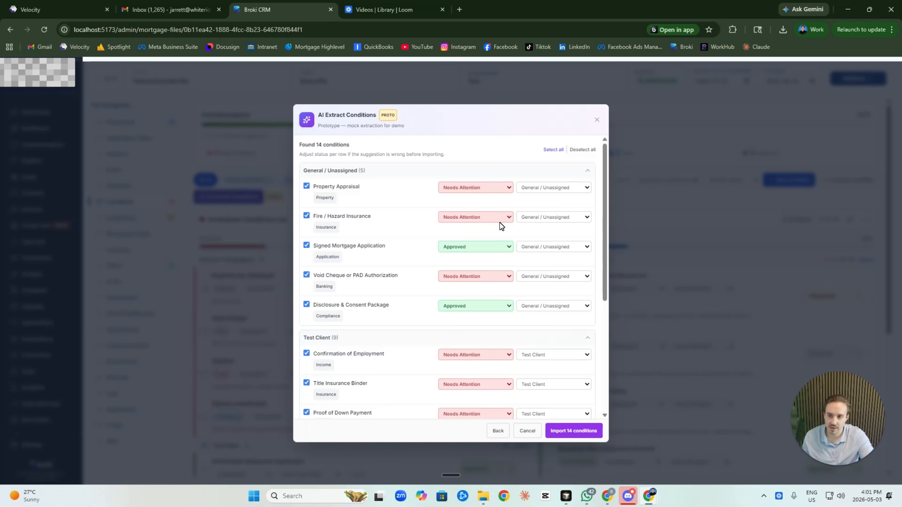
Step: Review the extracted conditions with their suggested statuses and borrower assignments, and close the extraction without importing them
scroll(465, 330, "down", 3)
scroll(465, 353, "down", 1)
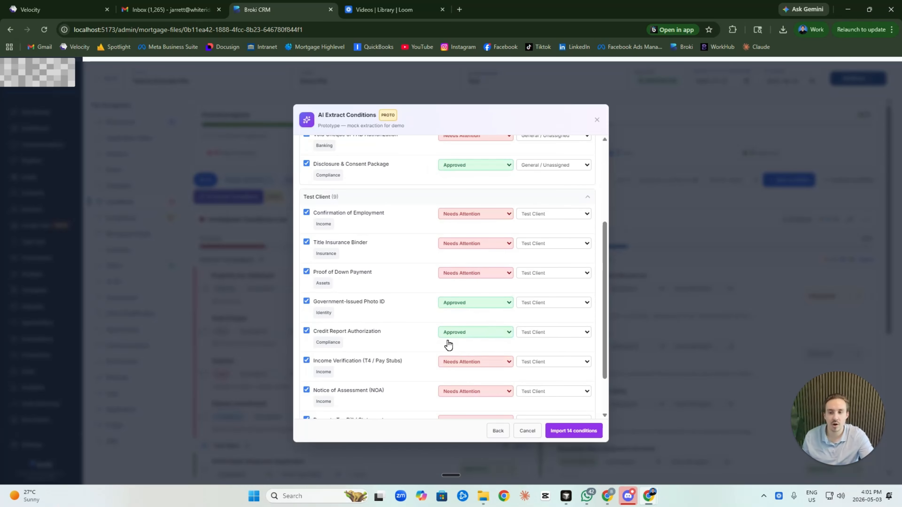
scroll(486, 356, "down", 2)
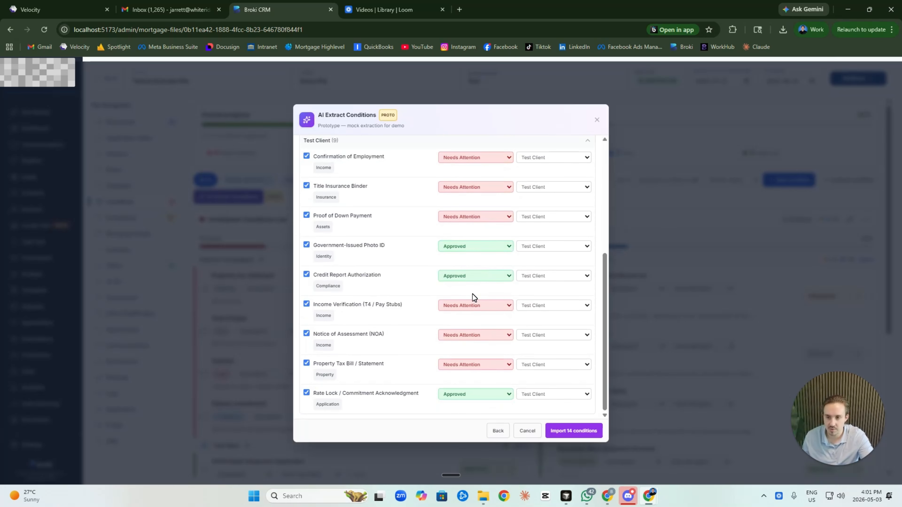
scroll(429, 408, "up", 5)
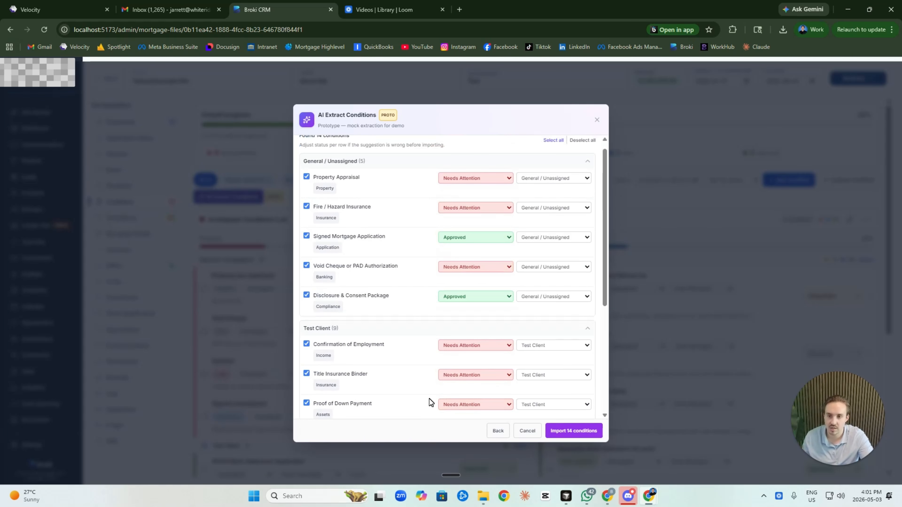
scroll(485, 339, "down", 3)
scroll(408, 188, "down", 3)
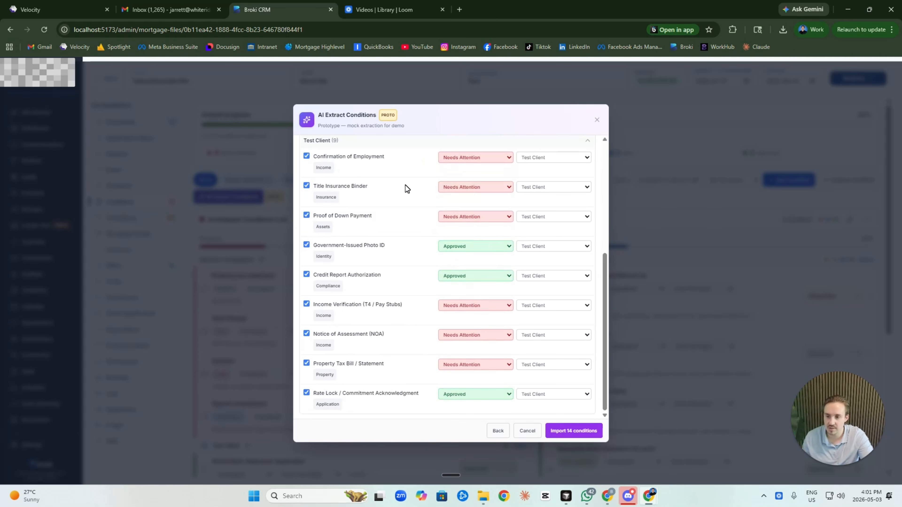
scroll(408, 188, "up", 3)
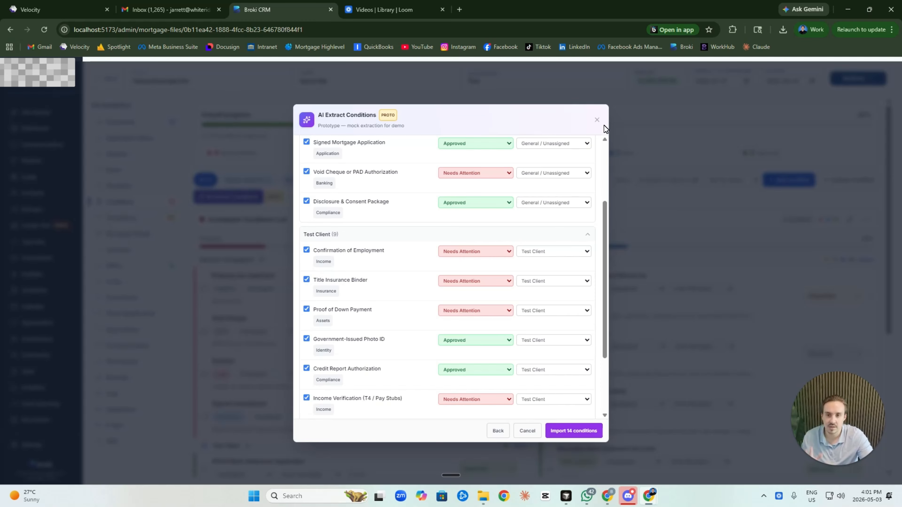
left_click(598, 120)
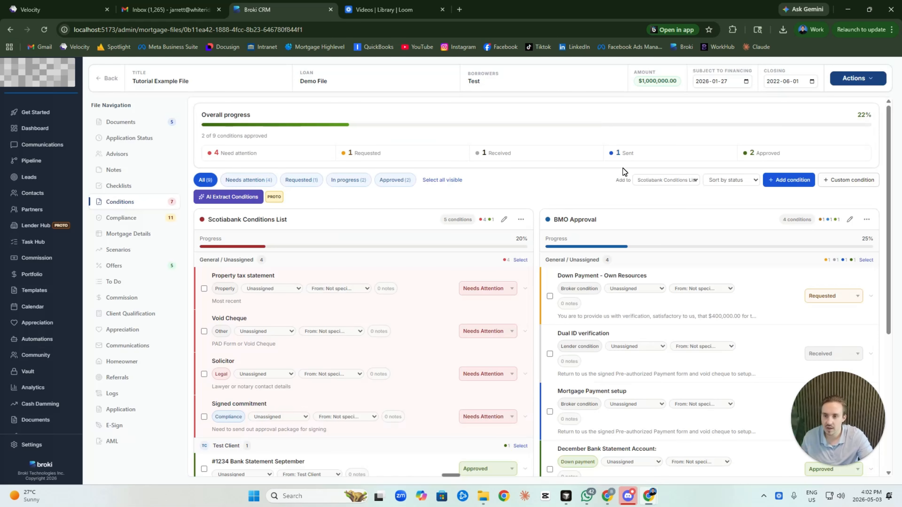